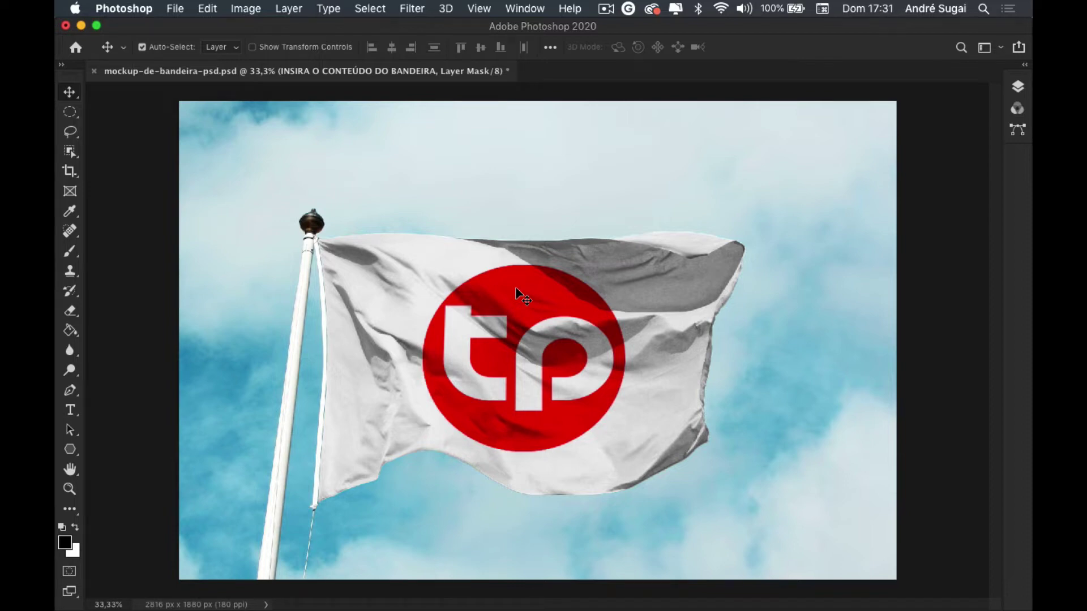
# Show the Layers panel listing the flag's smart-object artwork layer and EFEITOS group
pyautogui.click(178, 10)
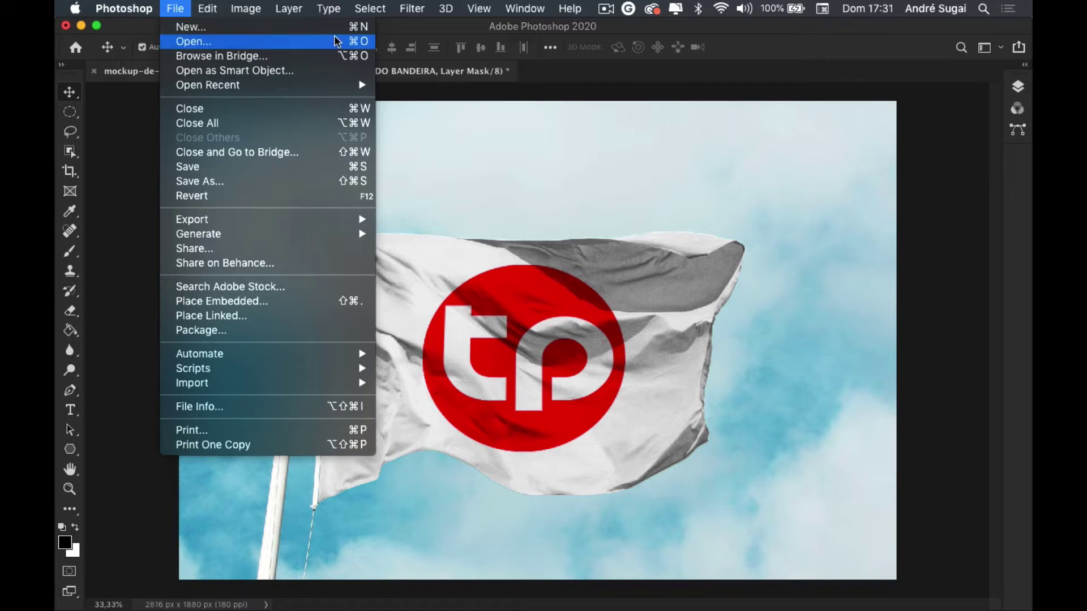
pyautogui.click(398, 37)
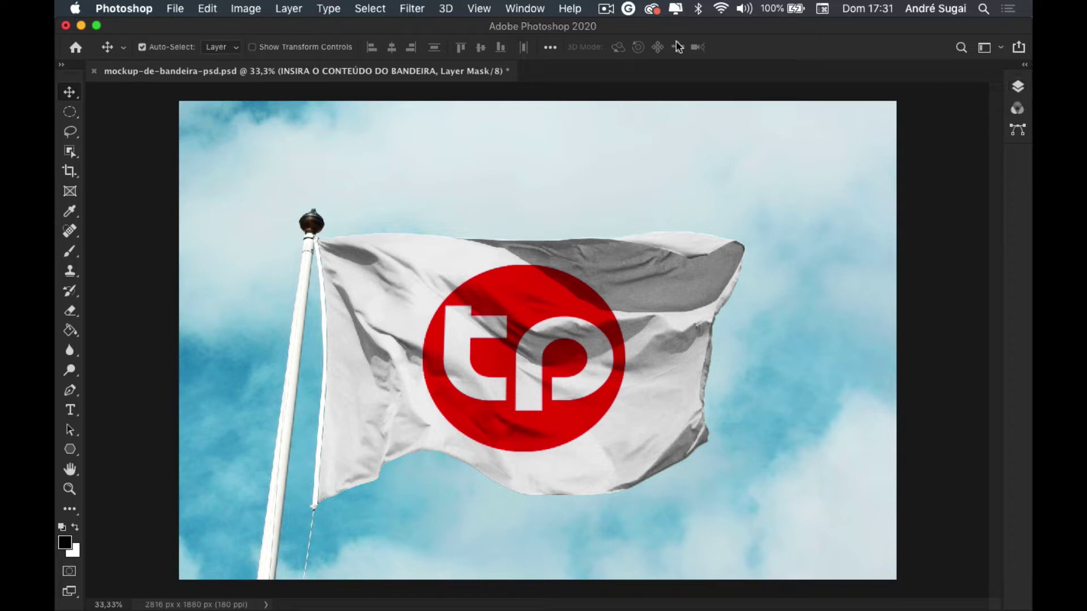
pyautogui.click(515, 10)
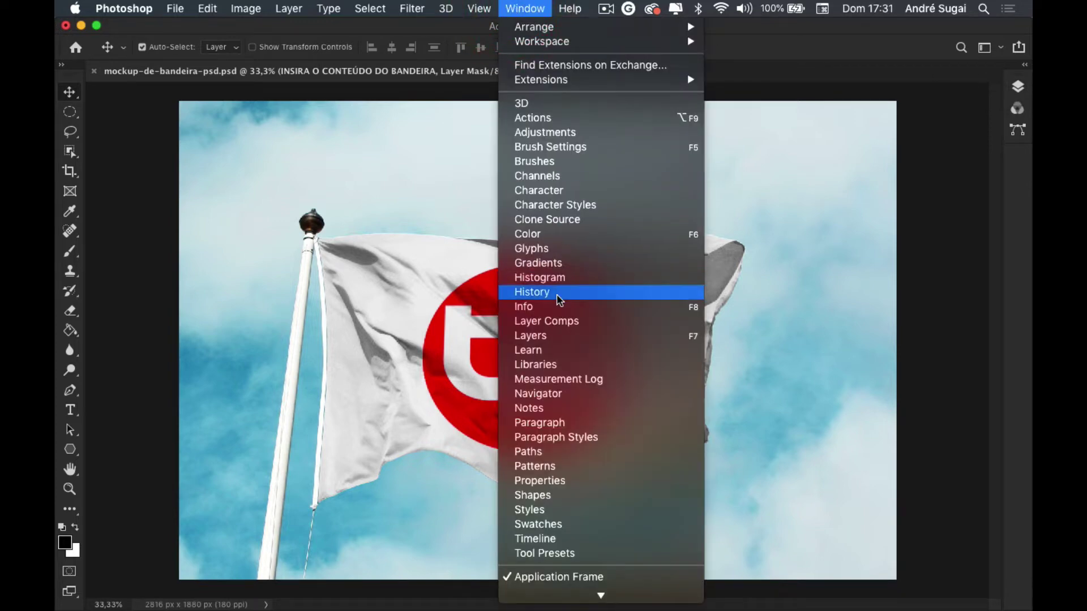
pyautogui.click(558, 336)
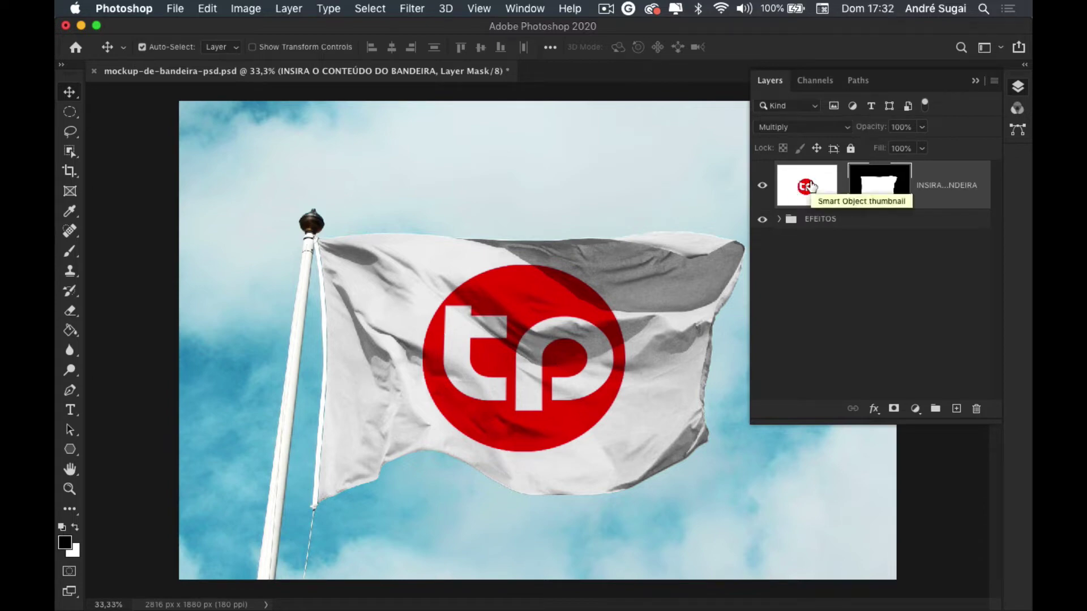
# In the flag's smart-object artwork, hide LogoCircular and place the pirate PNG scaled to about 70%
pyautogui.doubleClick(806, 185)
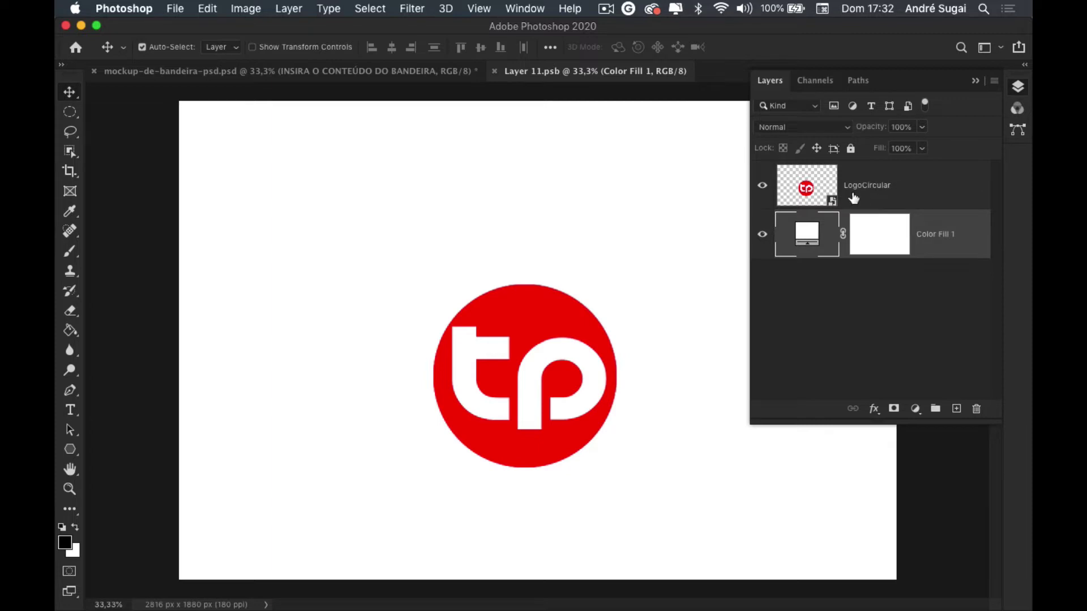
pyautogui.click(762, 189)
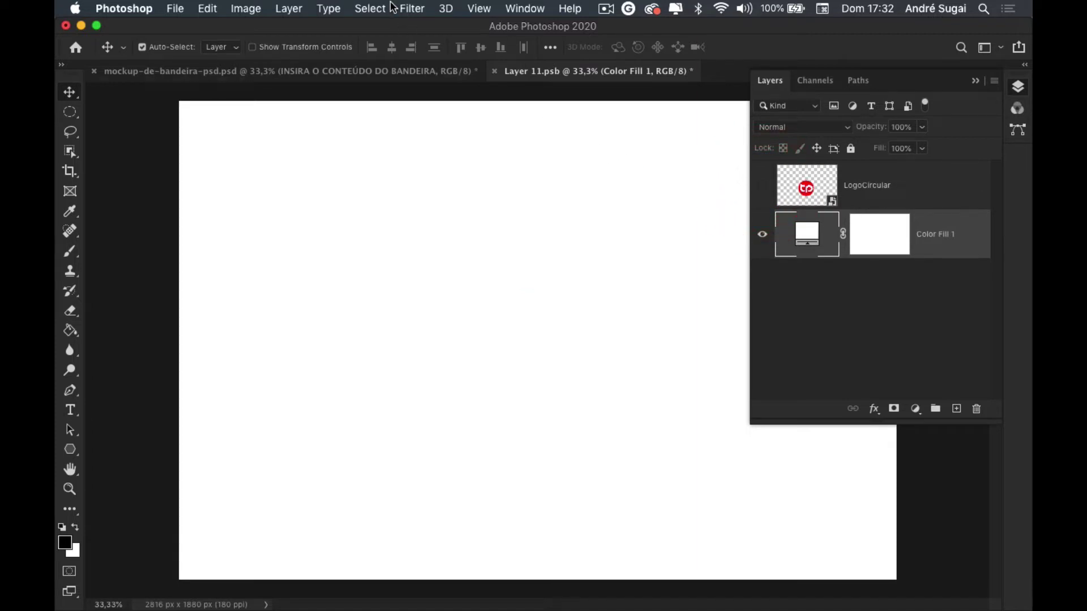
pyautogui.click(175, 9)
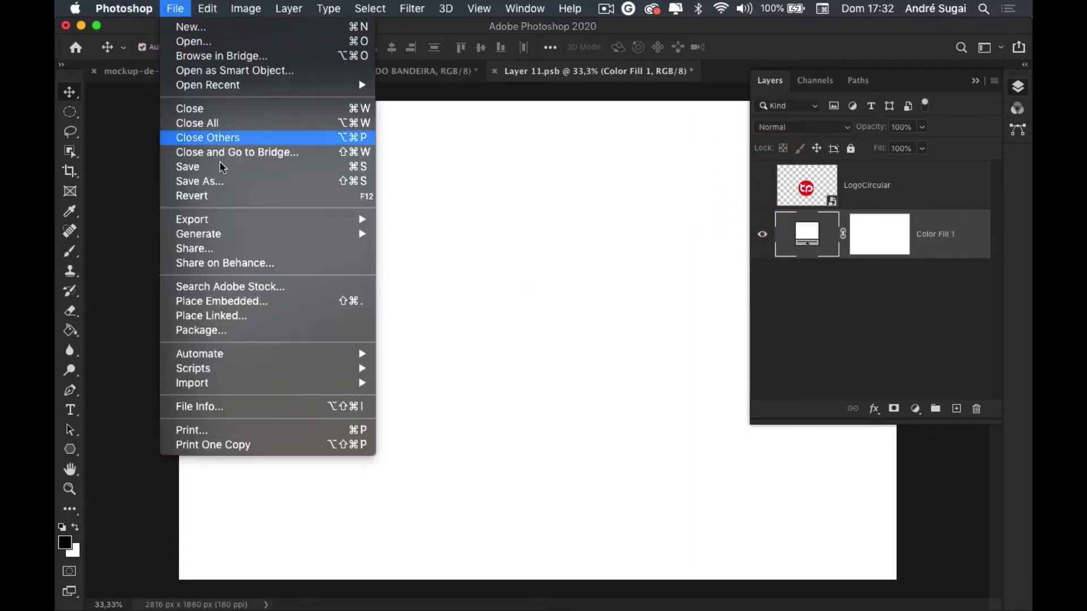
pyautogui.click(233, 305)
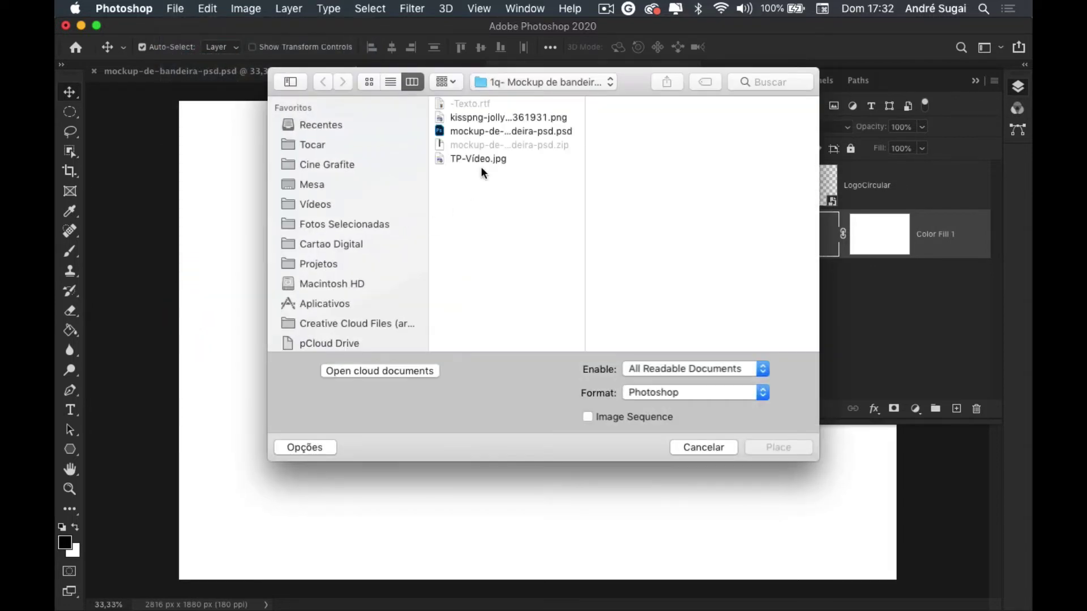
pyautogui.click(470, 118)
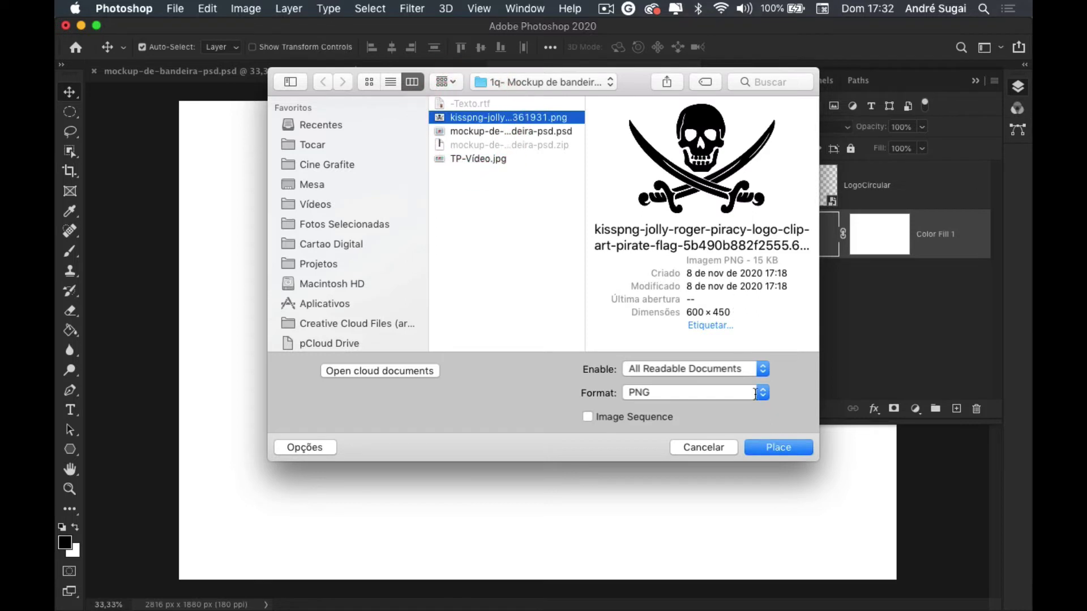
pyautogui.click(765, 447)
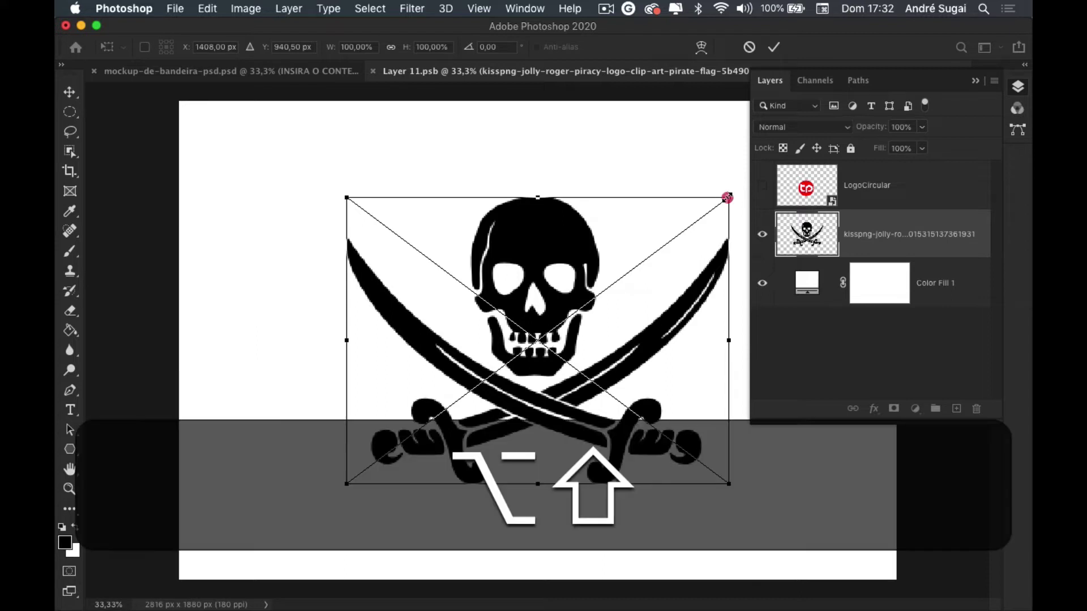
pyautogui.moveTo(727, 196); pyautogui.dragTo(672, 244)
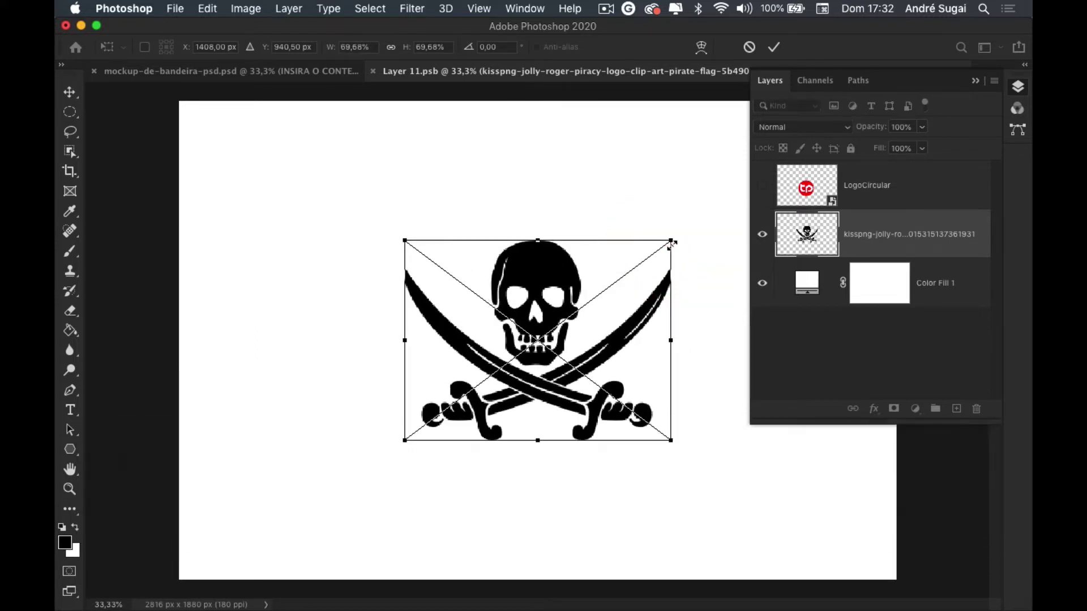
pyautogui.press('Return')
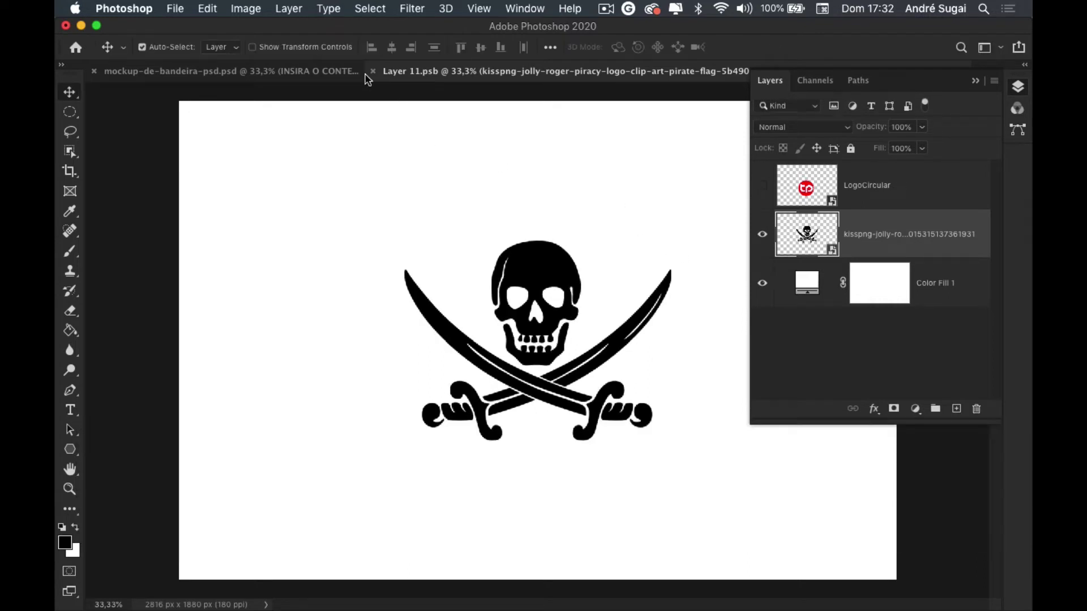
# Save the edited .psb artwork and preview the result in the flag mockup
pyautogui.click(179, 7)
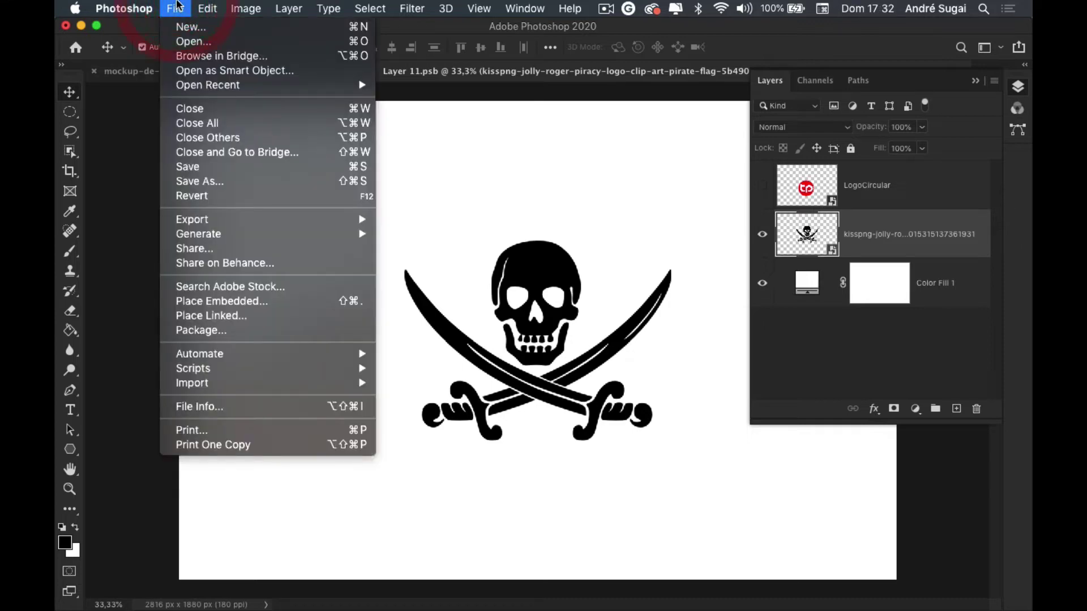
pyautogui.click(199, 167)
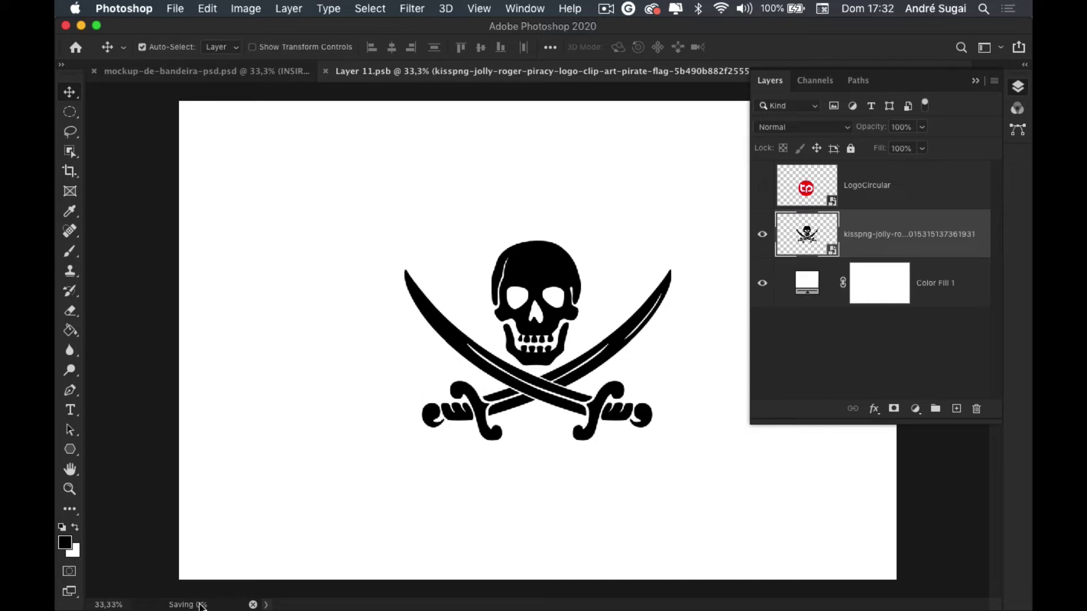
pyautogui.click(245, 72)
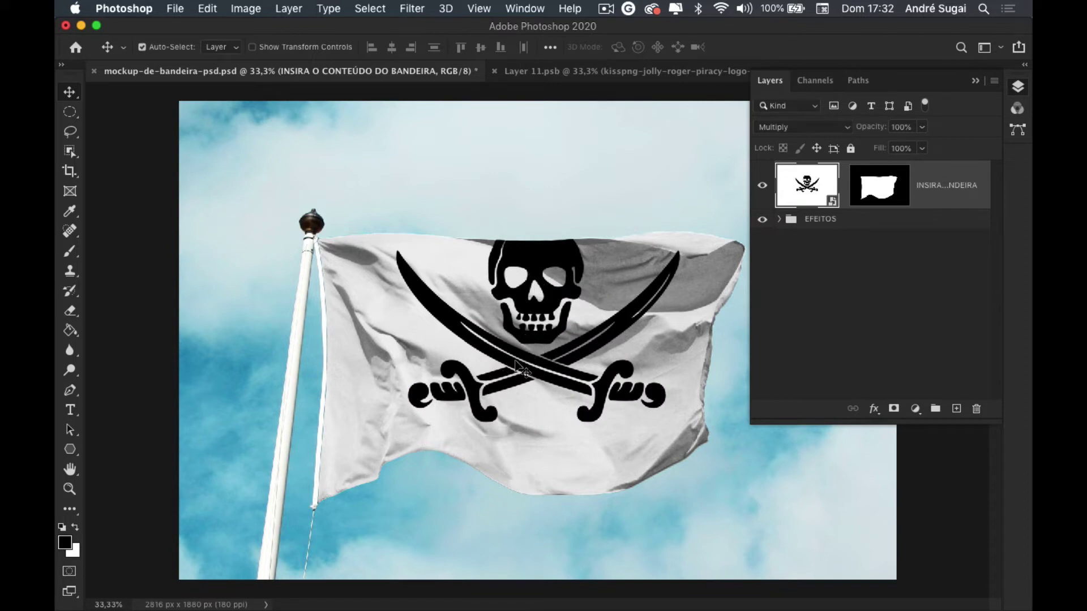
pyautogui.click(616, 71)
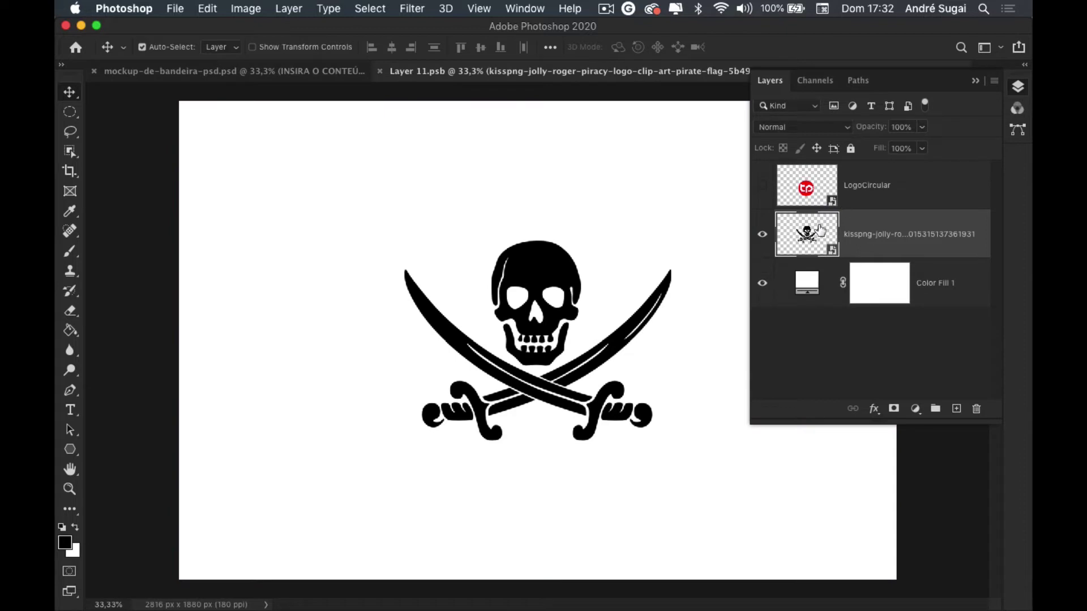
# Nudge the skull emblem down twice with Shift+Down, save, and check the mockup
pyautogui.click(71, 91)
pyautogui.hotkey('shift', 'Down')
pyautogui.hotkey('shift', 'Down')
pyautogui.hotkey('shift', 'Down')
pyautogui.hotkey('shift', 'Down')
pyautogui.hotkey('shift', 'Down')
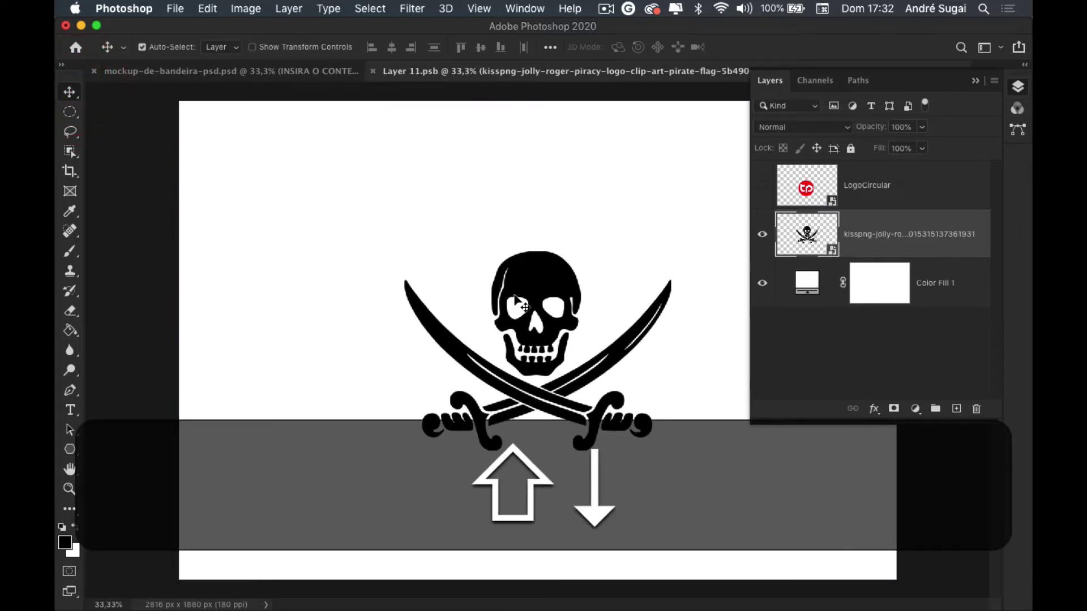
pyautogui.hotkey('shift', 'Down')
pyautogui.hotkey('shift', 'Down')
pyautogui.hotkey('shift', 'Down')
pyautogui.hotkey('shift', 'Down')
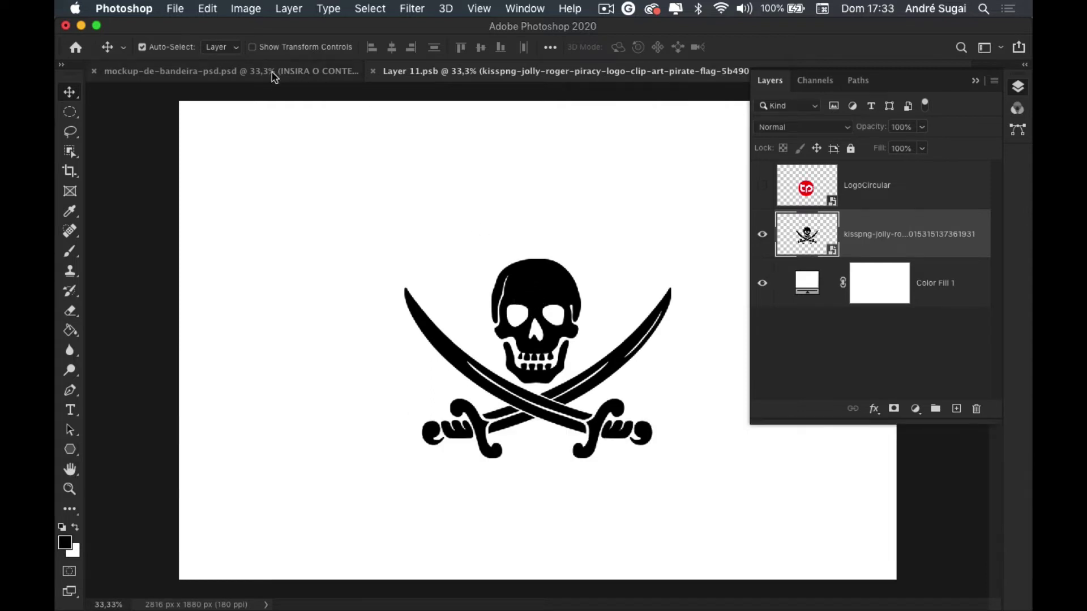
pyautogui.click(175, 9)
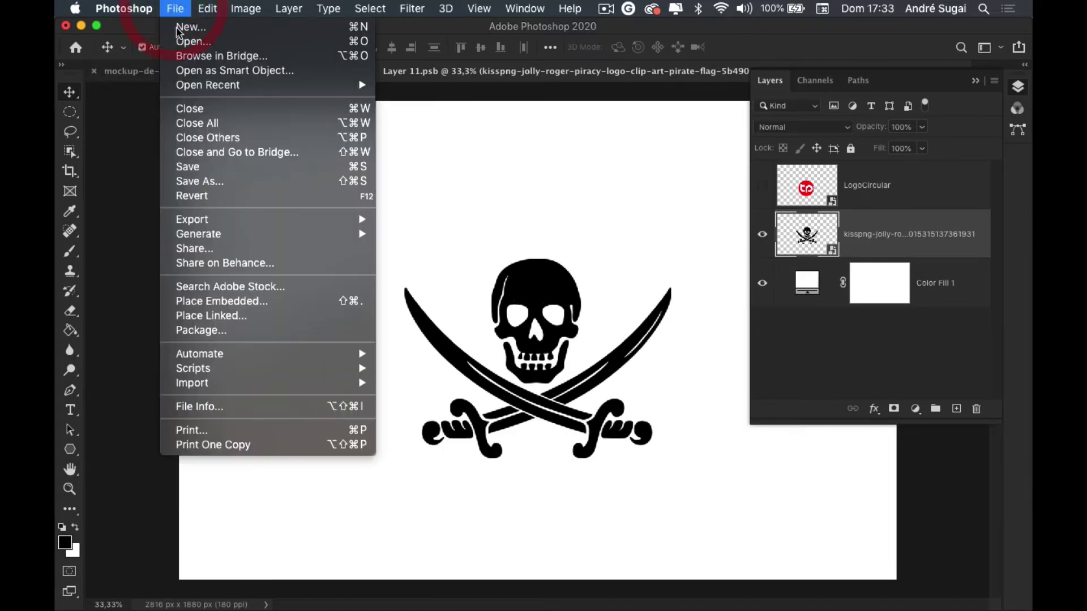
pyautogui.click(204, 167)
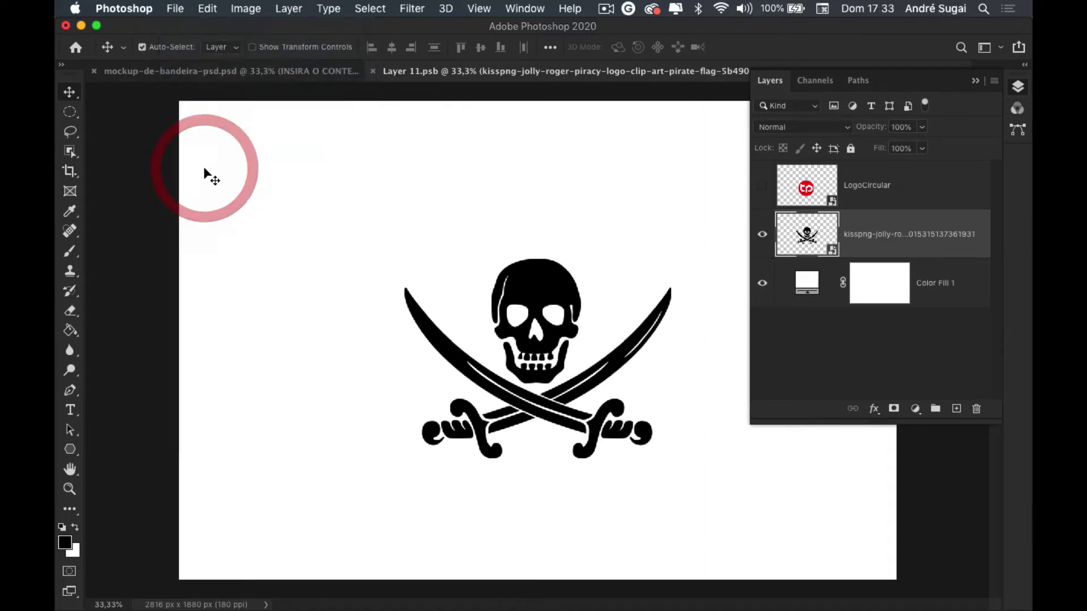
pyautogui.click(185, 73)
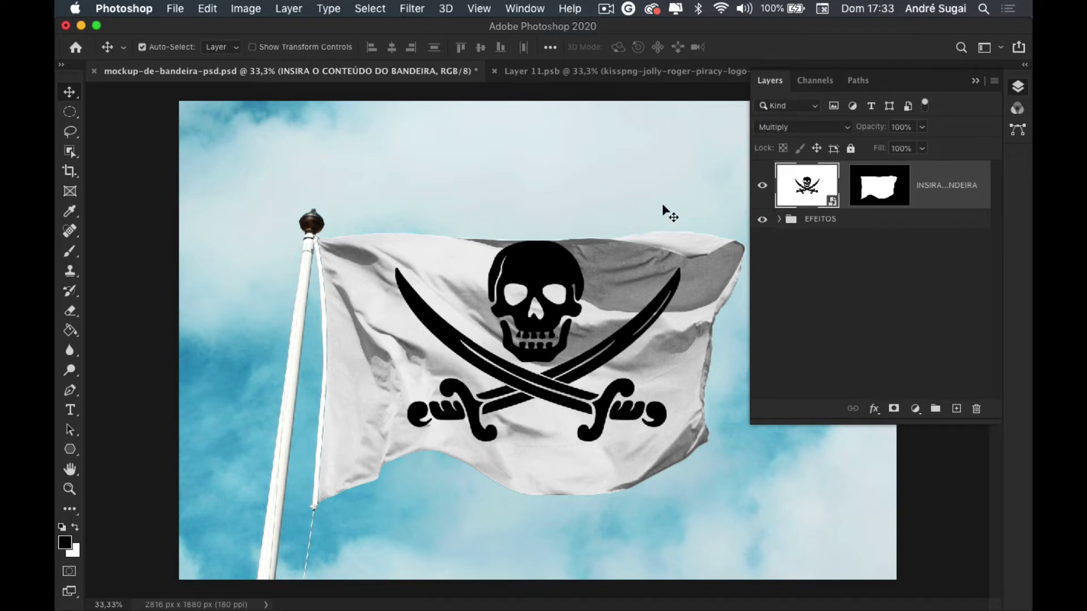
# Move the skull artwork further down, save it, and check the mockup
pyautogui.click(627, 69)
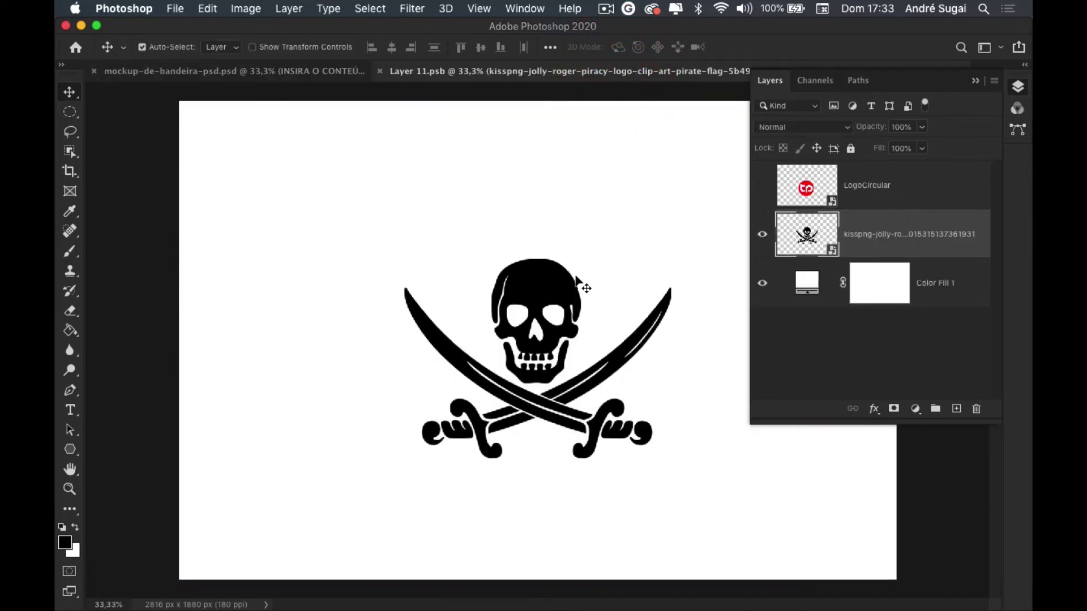
pyautogui.hotkey('shift', 'Down')
pyautogui.hotkey('shift', 'Down')
pyautogui.hotkey('shift', 'Down')
pyautogui.hotkey('shift', 'Down')
pyautogui.hotkey('shift', 'Down')
pyautogui.hotkey('shift', 'Down')
pyautogui.hotkey('shift', 'Down')
pyautogui.hotkey('shift', 'Down')
pyautogui.hotkey('shift', 'Down')
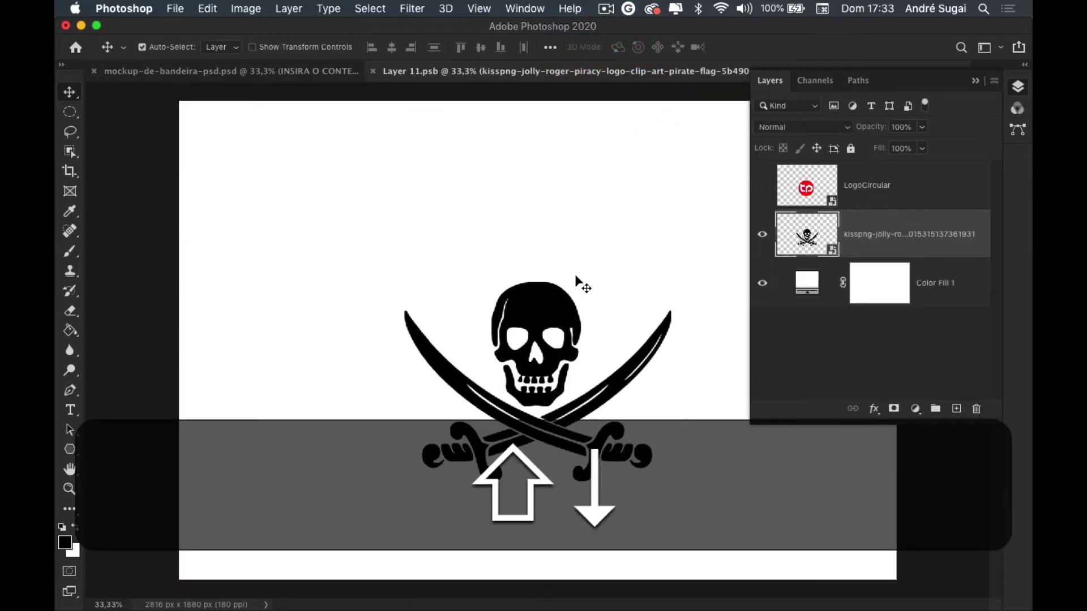
pyautogui.press('super+shift+Down')
pyautogui.press('super+s')
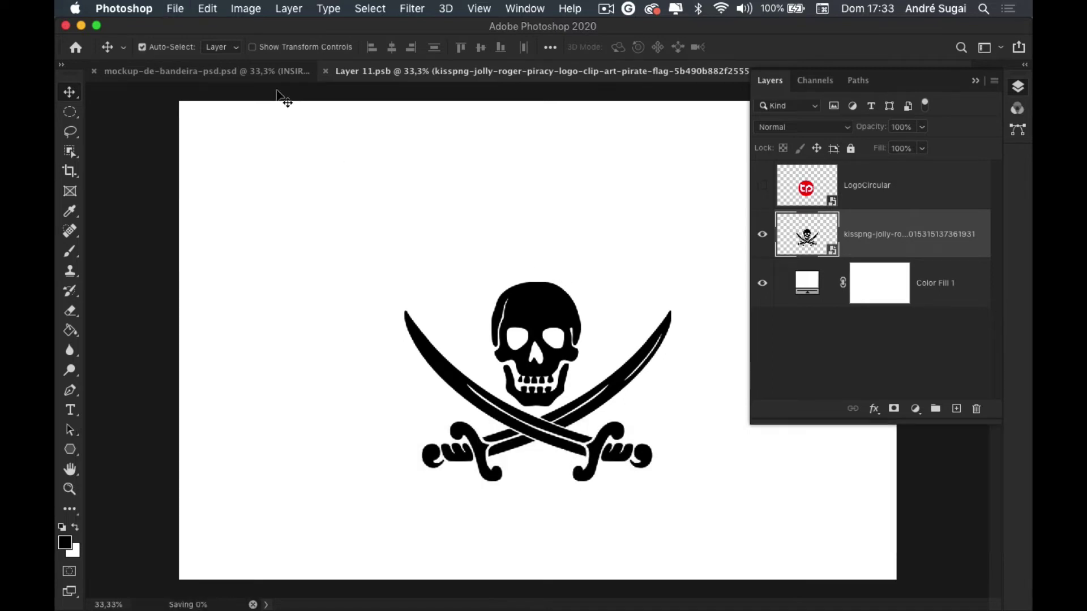
pyautogui.click(236, 73)
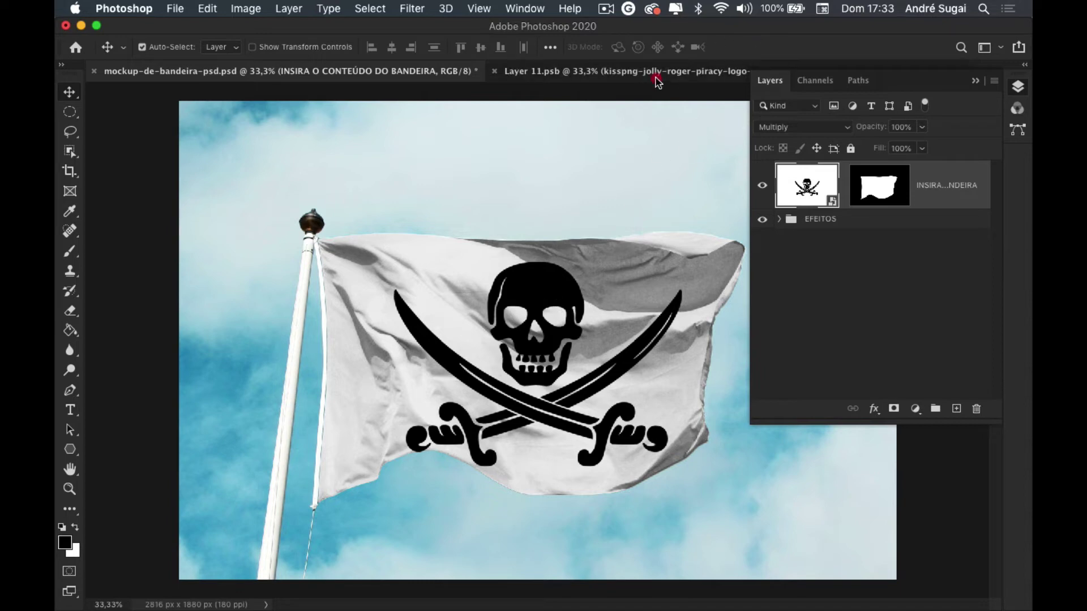
# Nudge the skull artwork up with Shift+Up, save, and view the updated mockup
pyautogui.click(655, 73)
pyautogui.hotkey('shift', 'Up')
pyautogui.hotkey('shift', 'Up')
pyautogui.hotkey('shift', 'Up')
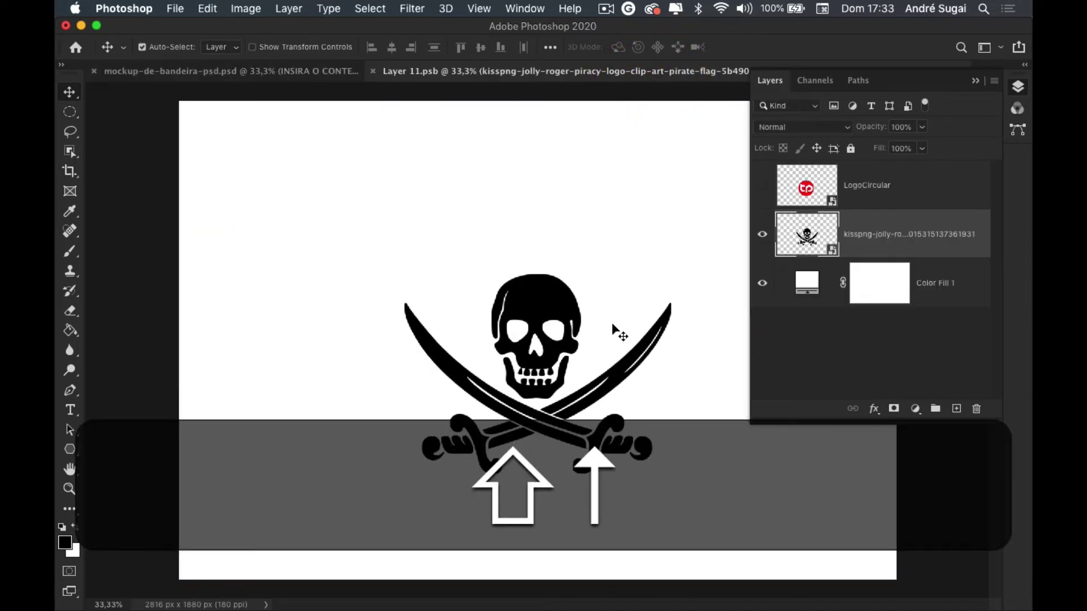
pyautogui.press('super+s')
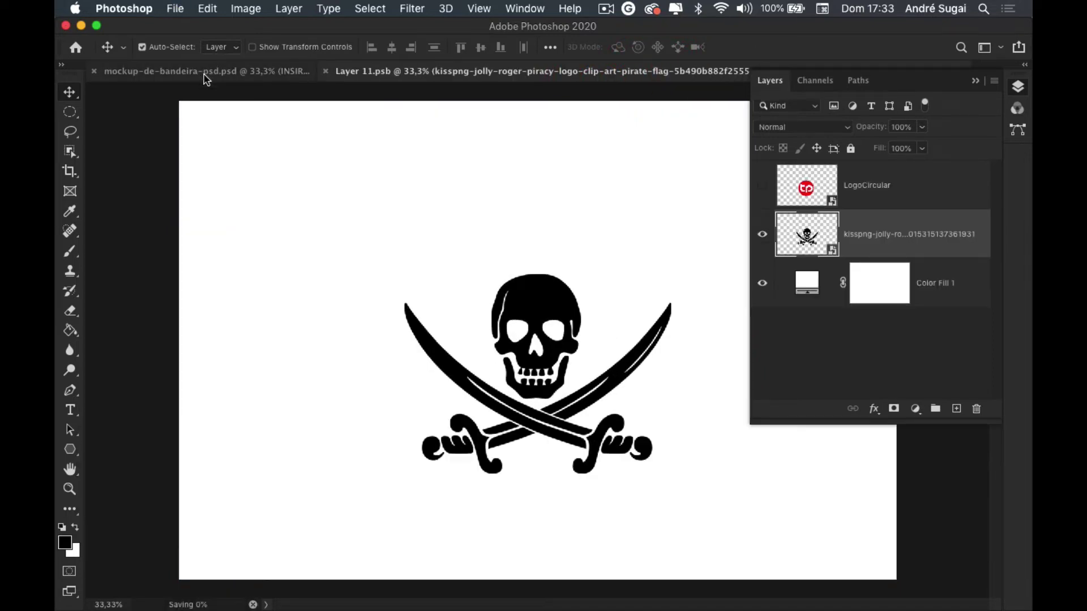
pyautogui.click(205, 72)
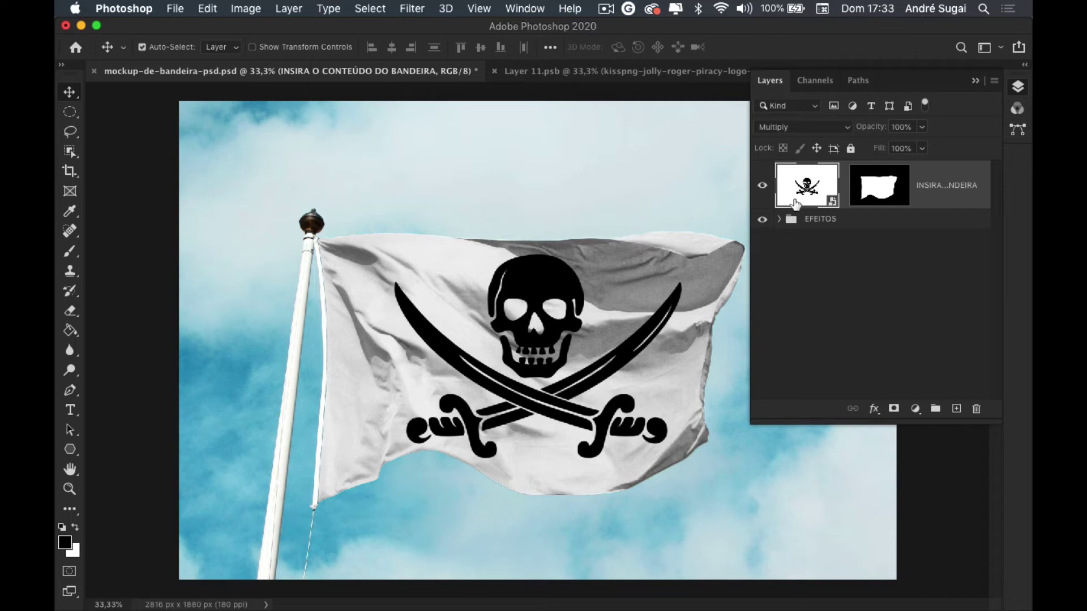
# Expand EFEITOS and set the flag's Brightness/Contrast brightness slightly lower
pyautogui.click(779, 220)
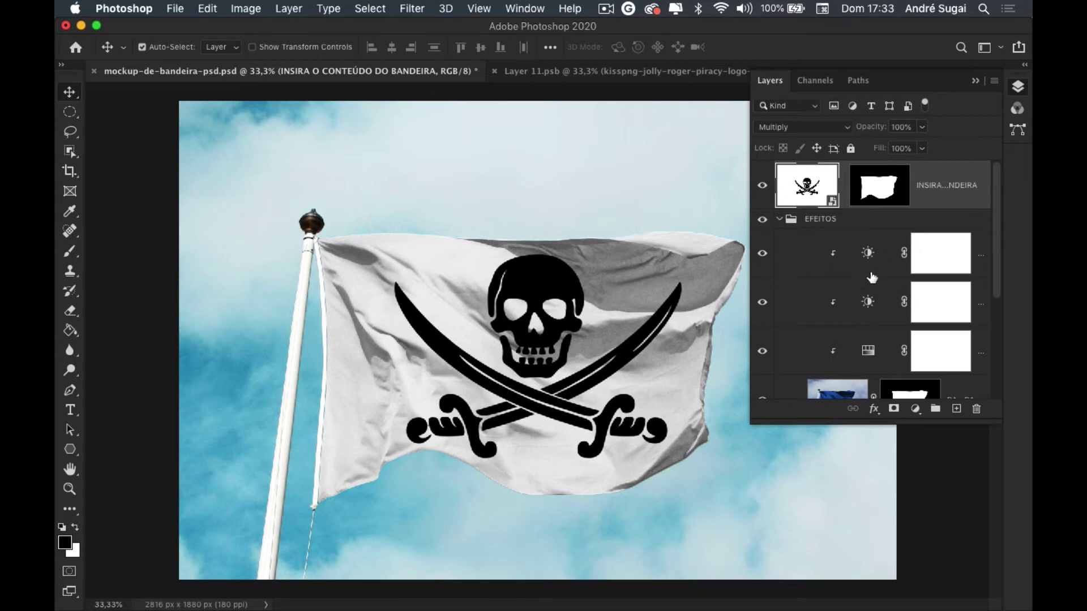
pyautogui.scroll(-1, 861, 286)
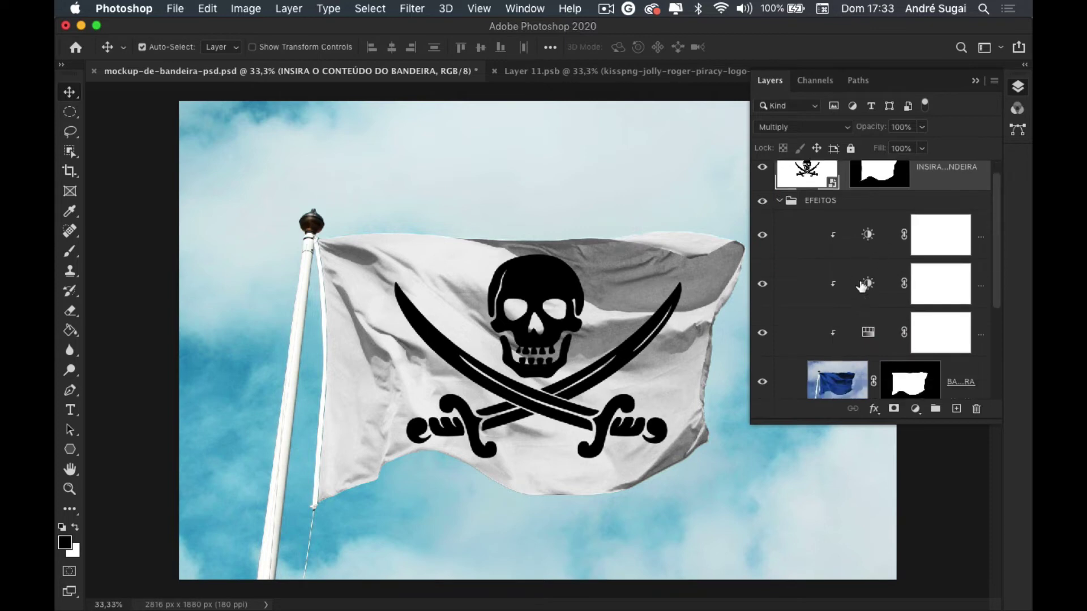
pyautogui.doubleClick(869, 236)
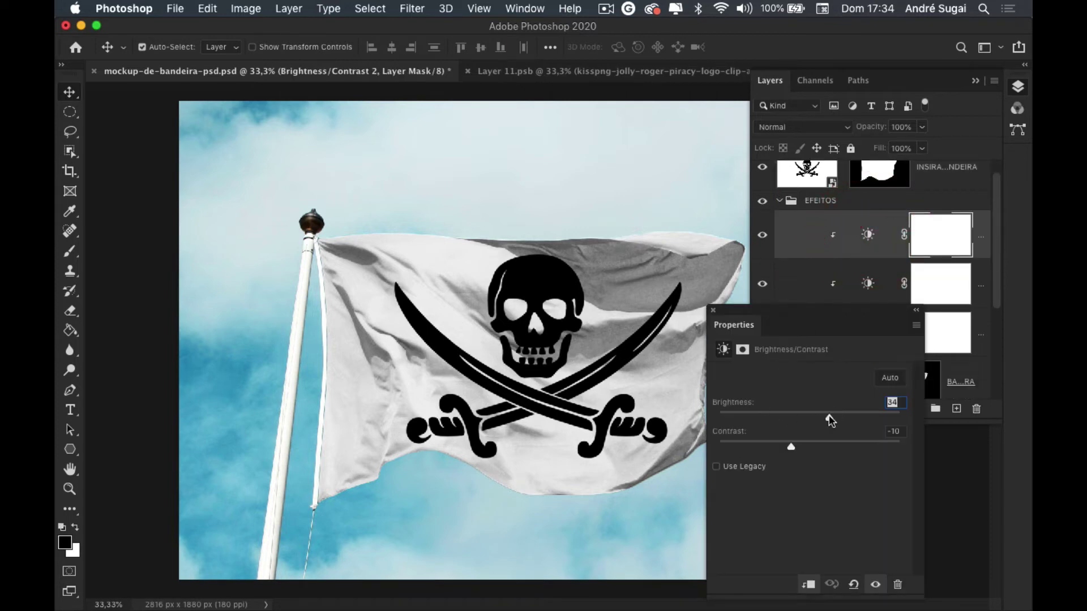
pyautogui.moveTo(830, 420); pyautogui.dragTo(856, 418)
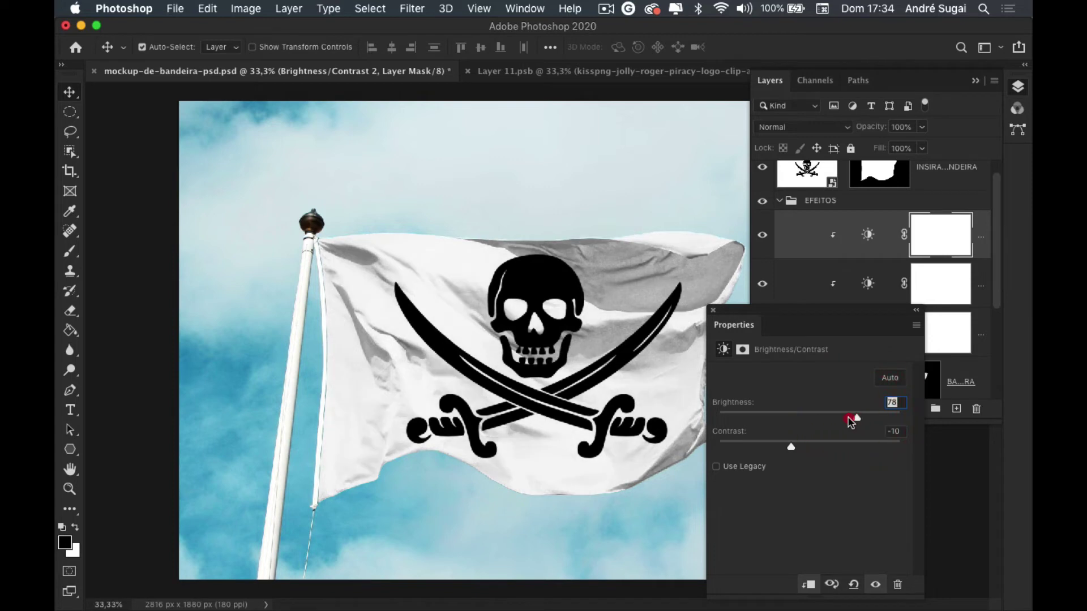
pyautogui.click(825, 417)
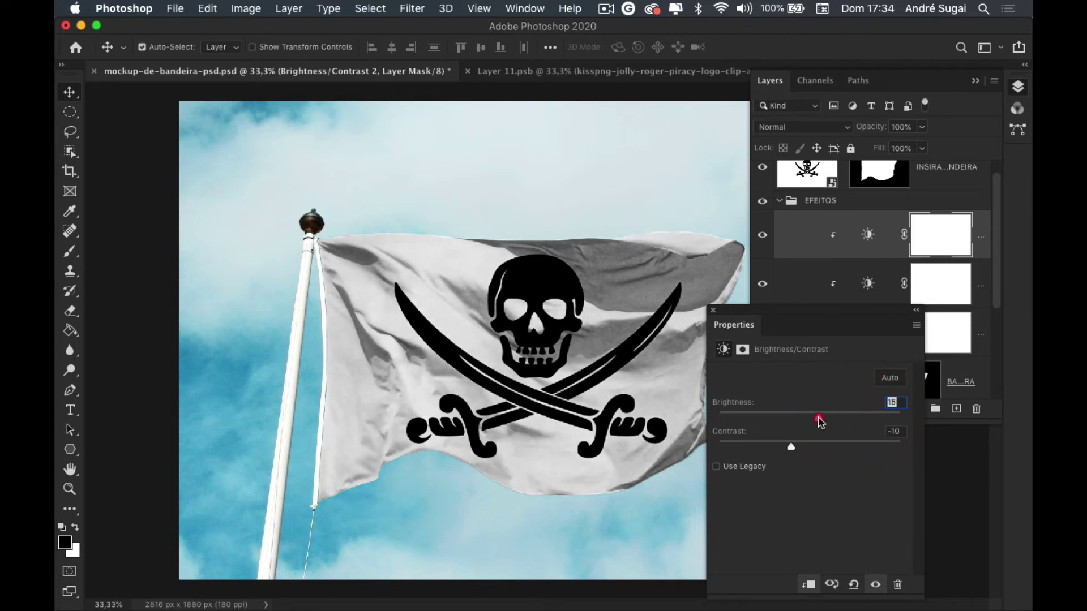
pyautogui.click(713, 311)
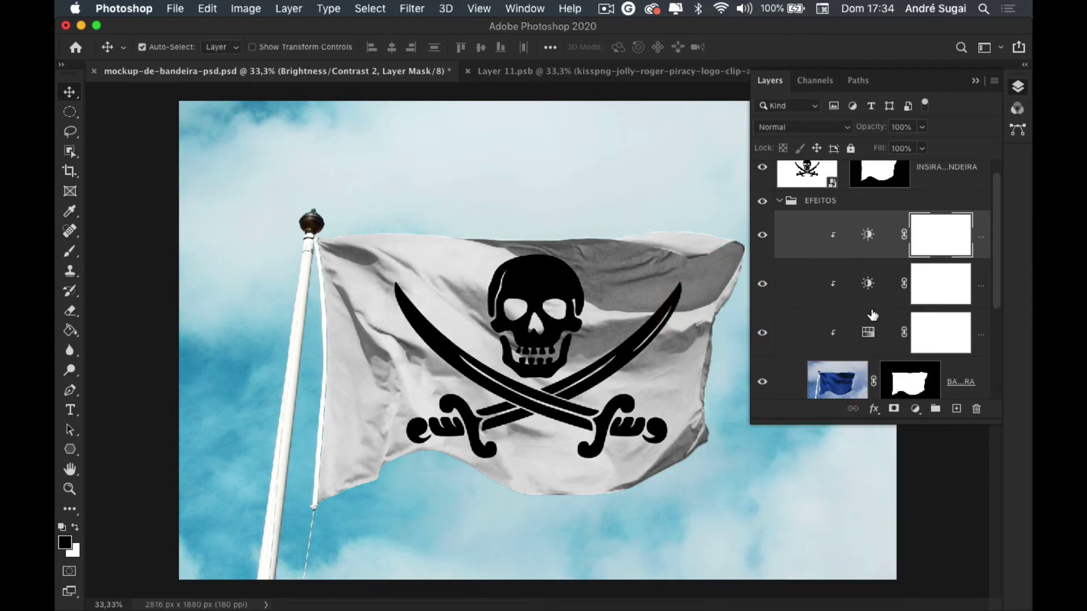
# Tint the flag pink with Hue/Saturation: Saturation -48, Hue about +100
pyautogui.doubleClick(868, 334)
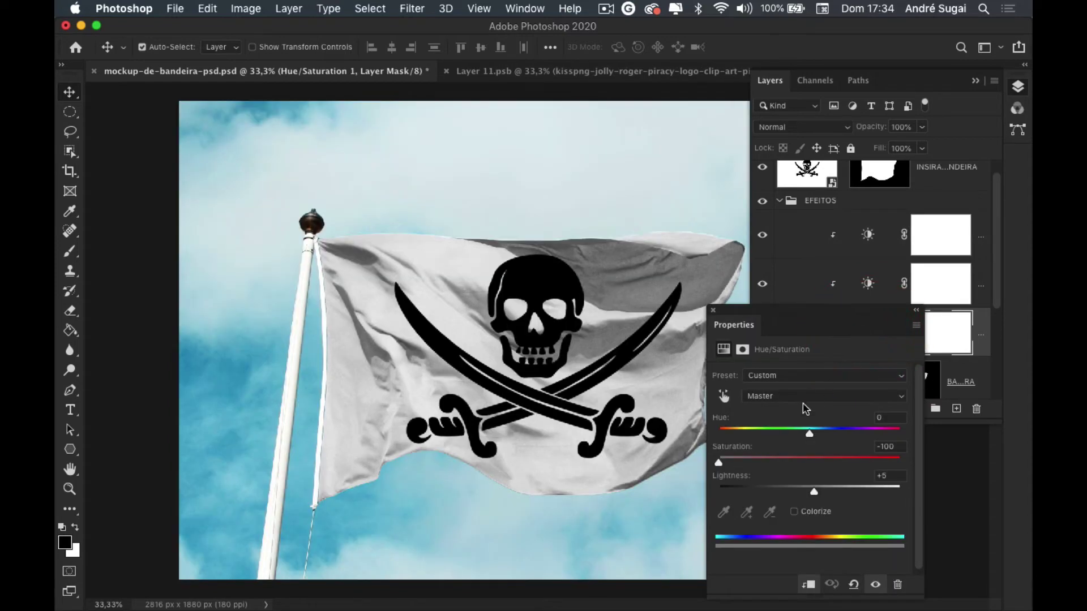
pyautogui.moveTo(810, 434)
pyautogui.mouseDown()
pyautogui.moveTo(856, 433)
pyautogui.moveTo(769, 432)
pyautogui.mouseUp()
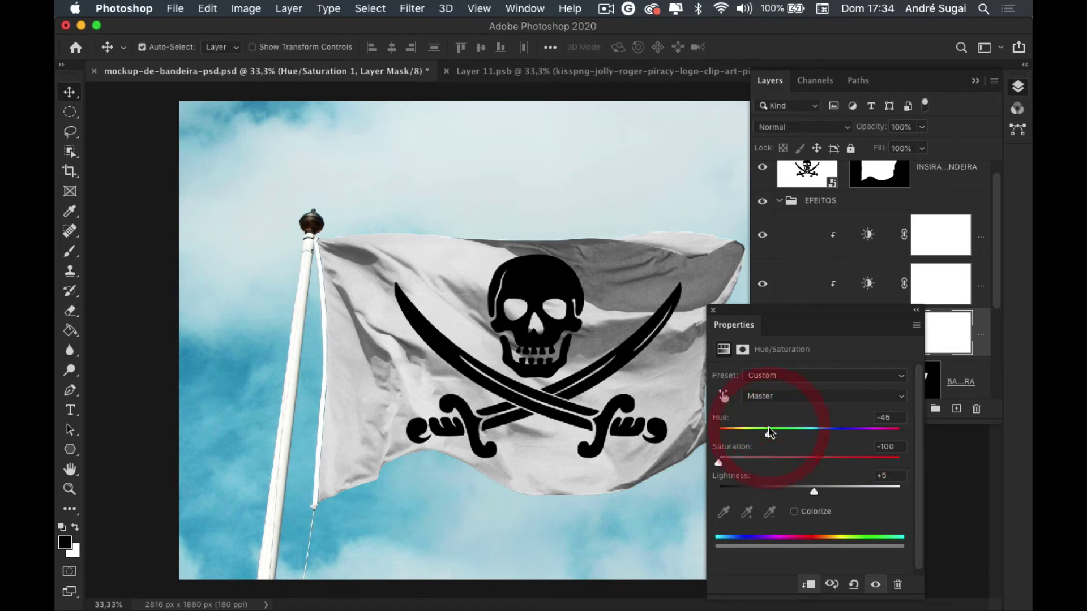
pyautogui.click(765, 462)
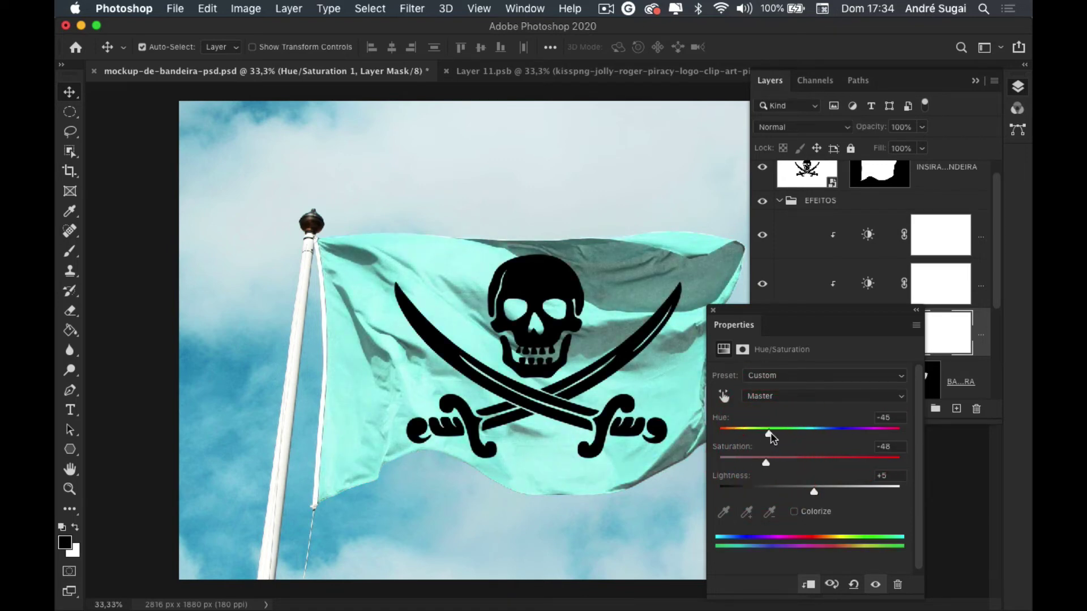
pyautogui.click(829, 434)
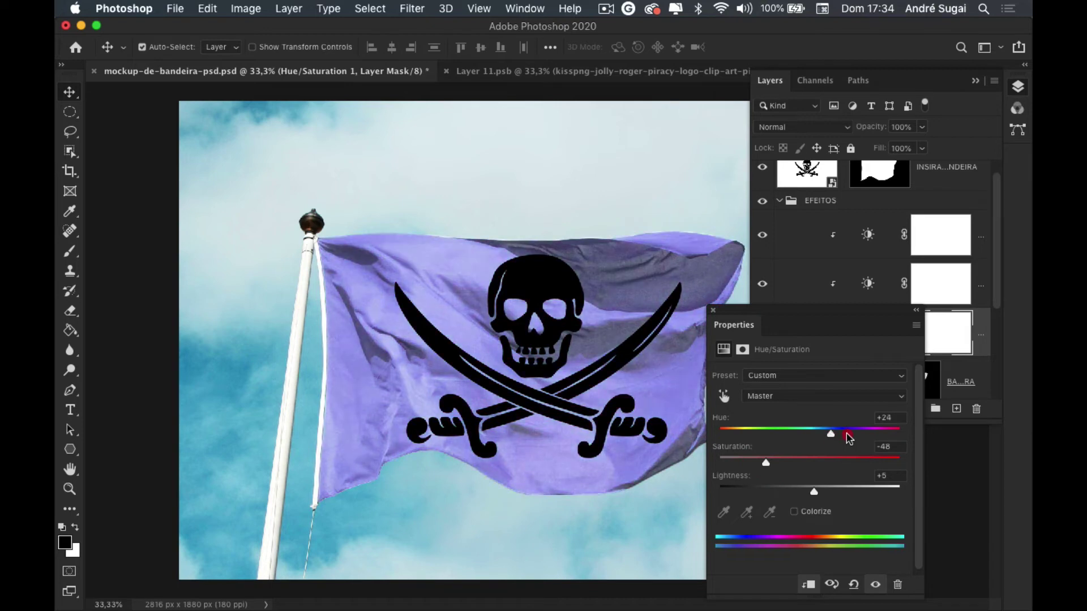
pyautogui.moveTo(841, 434); pyautogui.dragTo(870, 434)
pyautogui.click(870, 434)
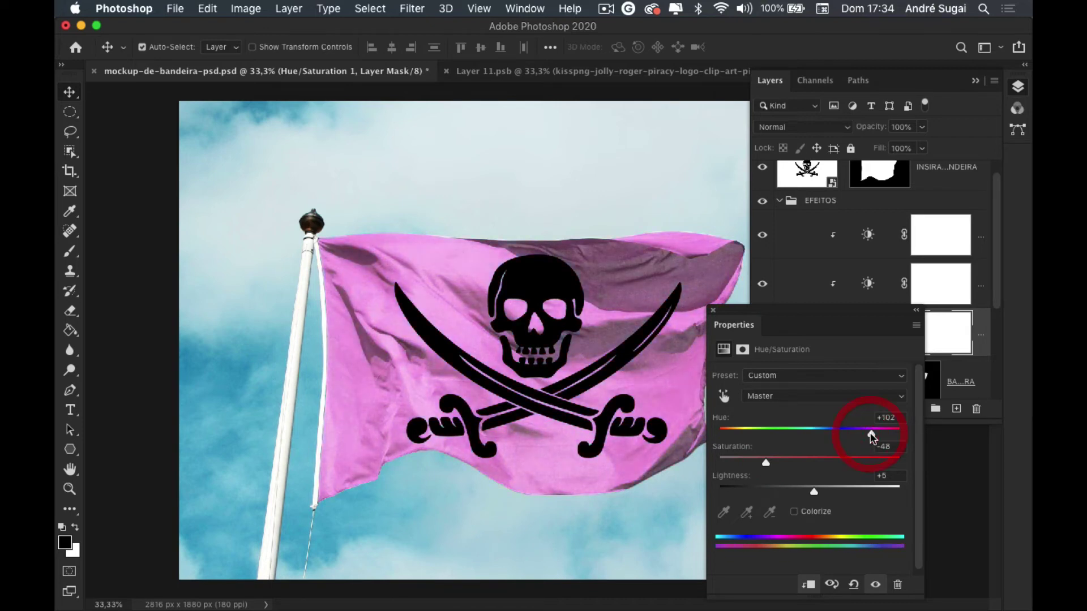
# Darken the sky with the lower Brightness/Contrast layer set to brightness -102
pyautogui.click(712, 312)
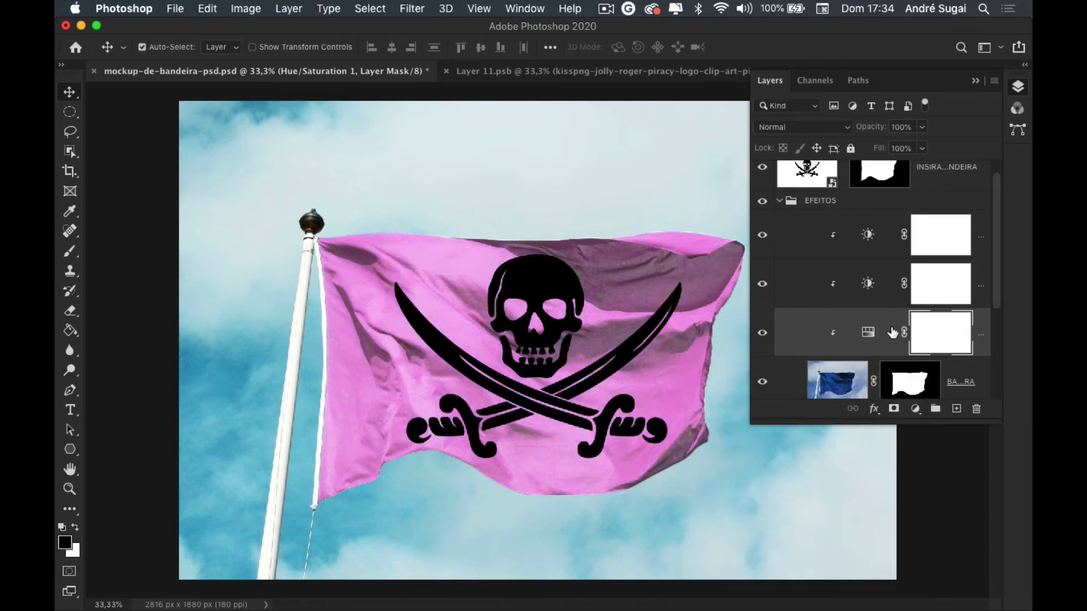
pyautogui.scroll(-5, 871, 327)
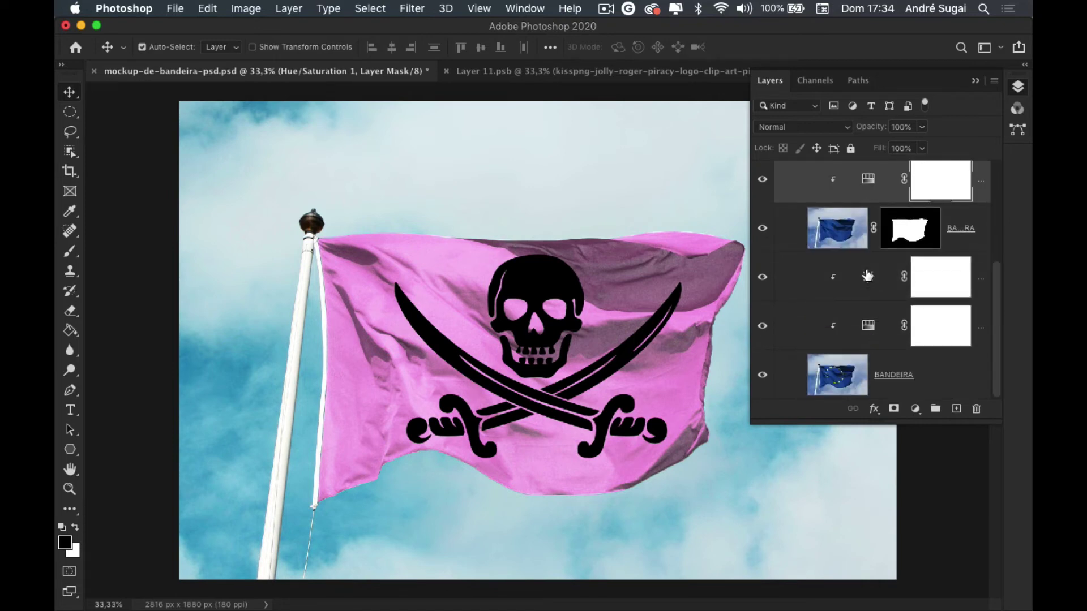
pyautogui.doubleClick(867, 277)
pyautogui.moveTo(814, 421); pyautogui.dragTo(749, 417)
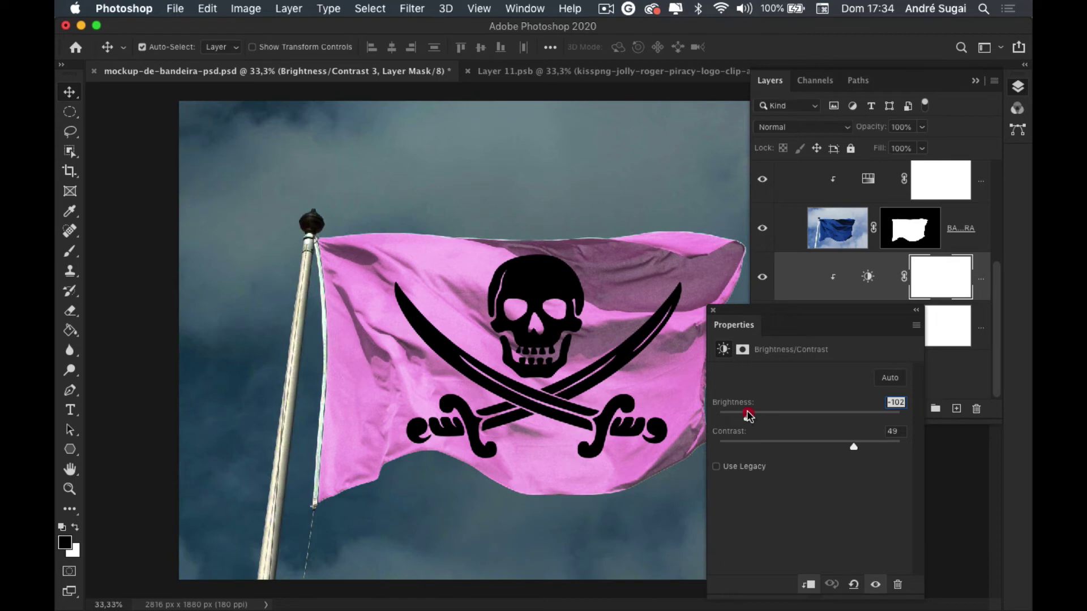
pyautogui.click(713, 310)
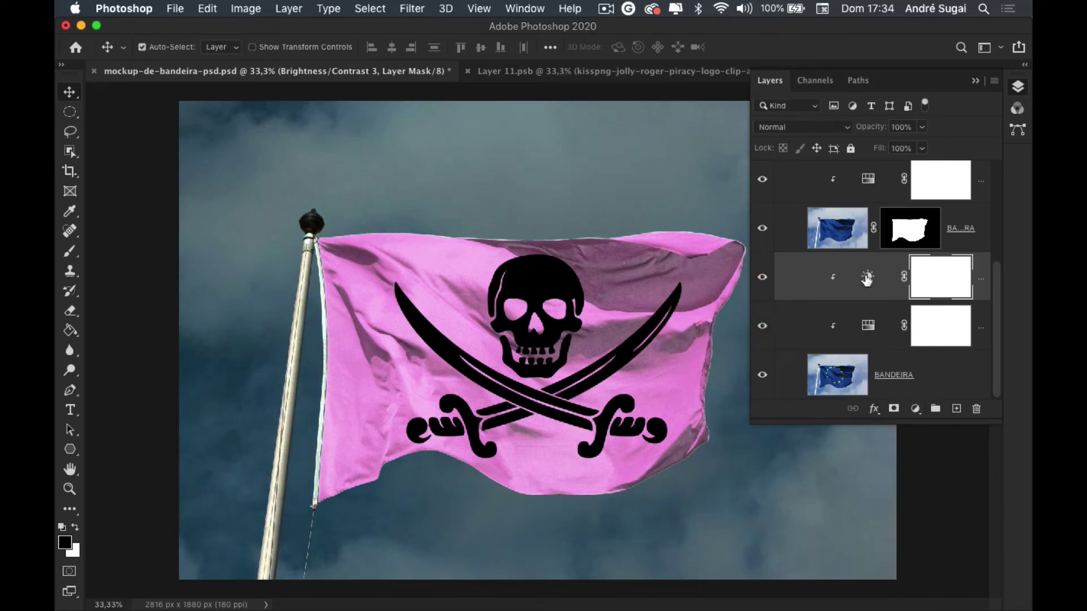
# Collapse the Layers panel to view the full pink pirate flag mockup
pyautogui.scroll(3, 867, 274)
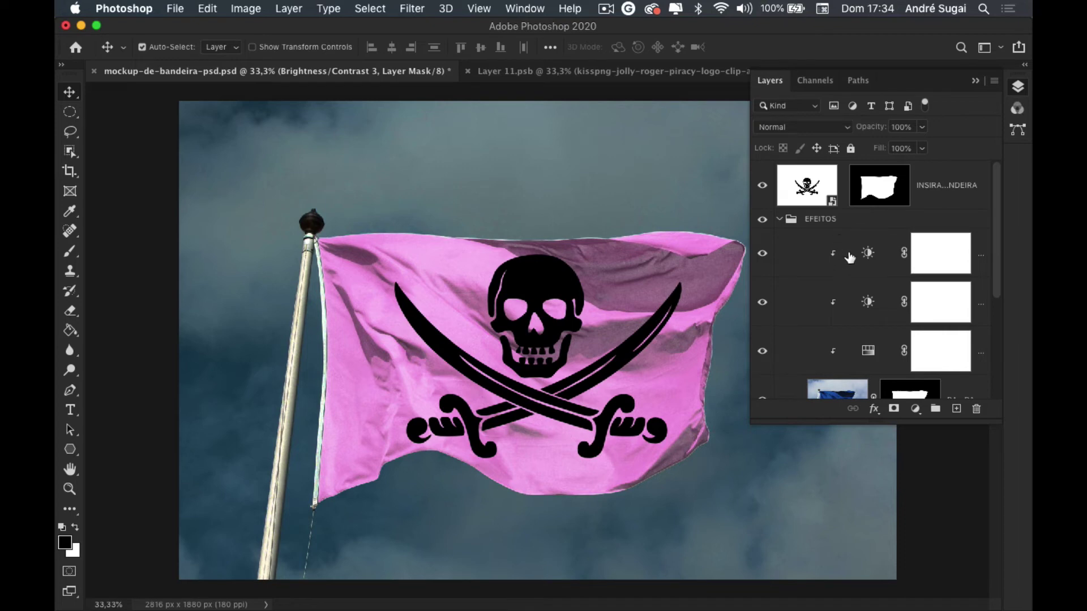
pyautogui.scroll(-3, 850, 258)
pyautogui.scroll(2, 849, 258)
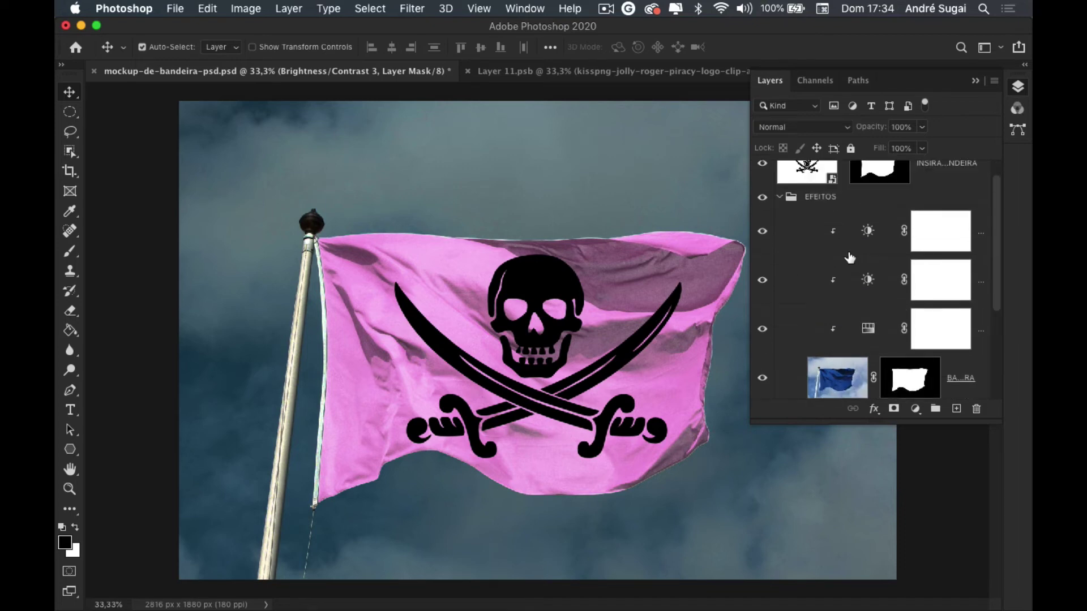
pyautogui.scroll(1, 850, 258)
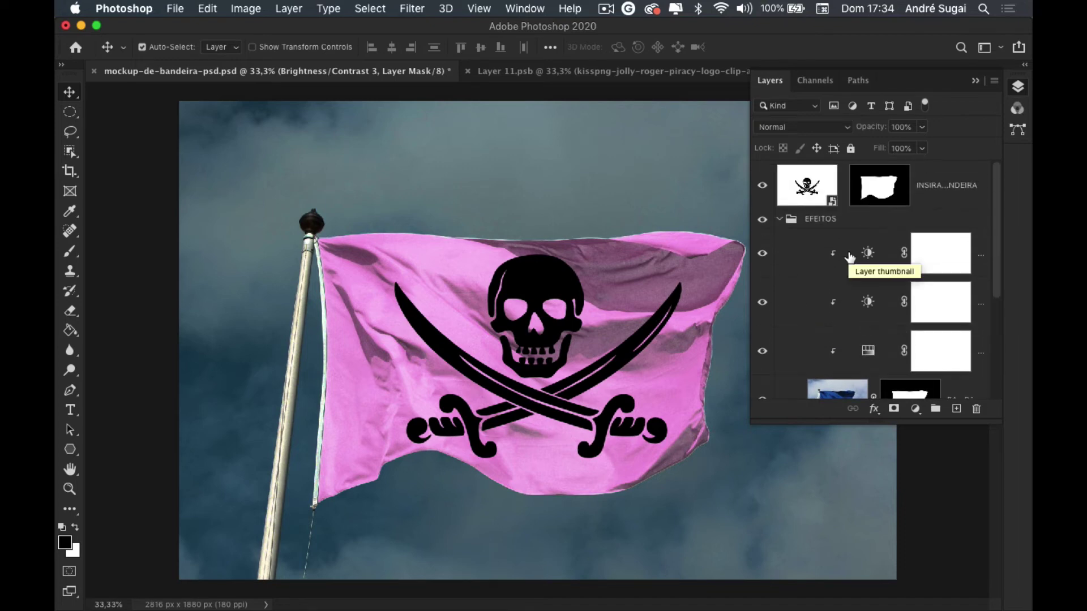
pyautogui.click(975, 81)
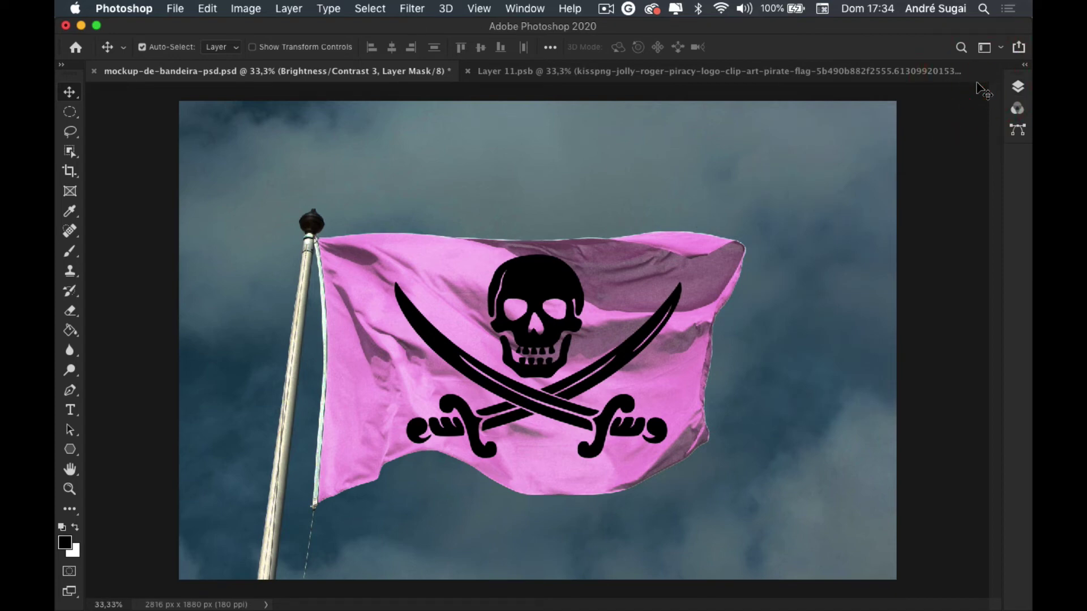